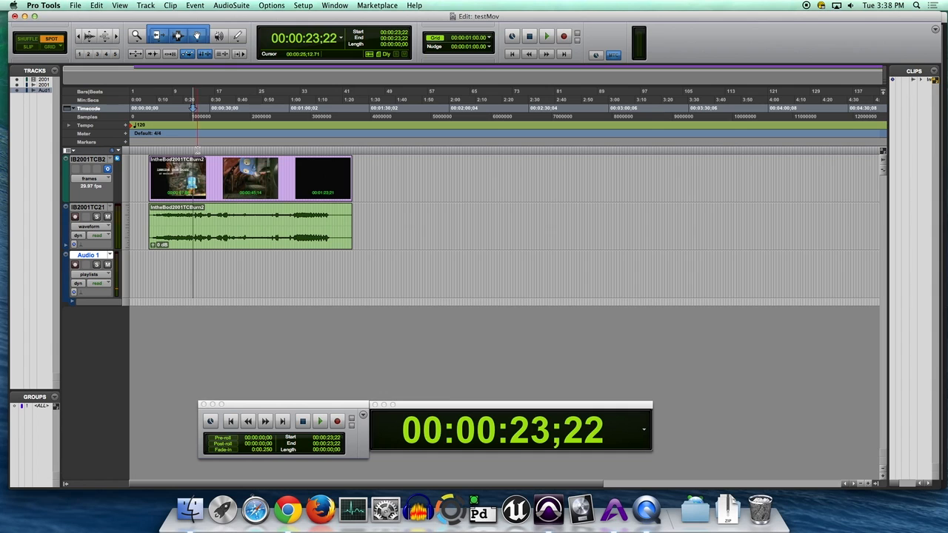
# Record a first take on the Audio 1 track starting at 00:00:29;26
pyautogui.click(295, 108)
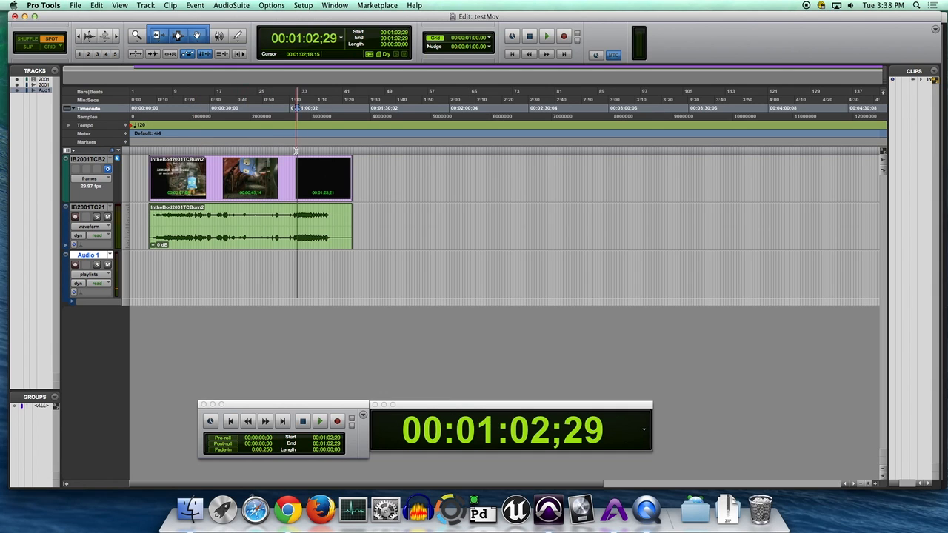
pyautogui.click(209, 113)
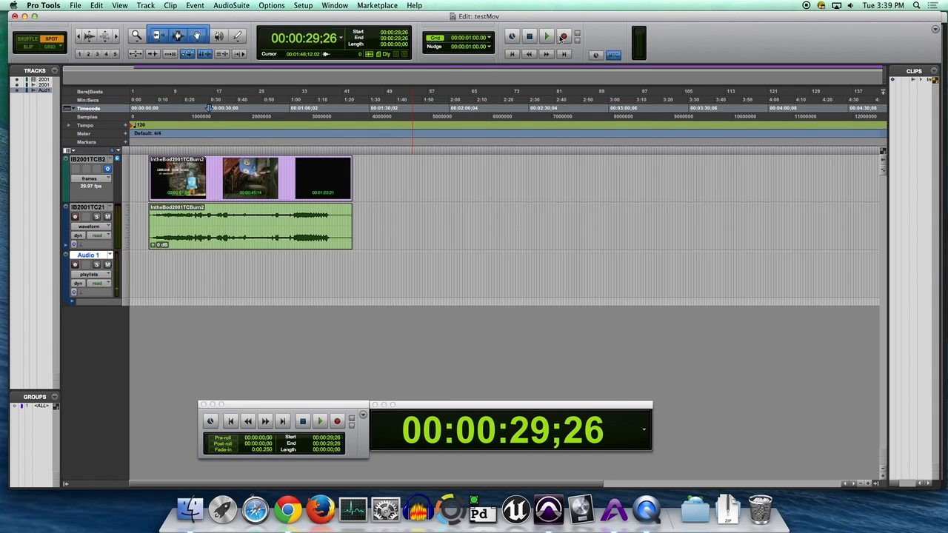
pyautogui.click(75, 265)
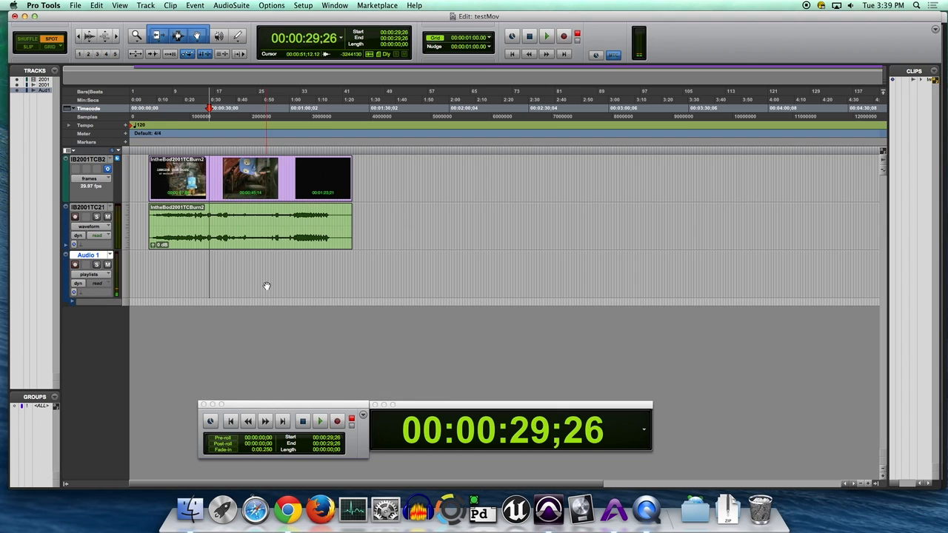
pyautogui.click(547, 37)
pyautogui.click(547, 37)
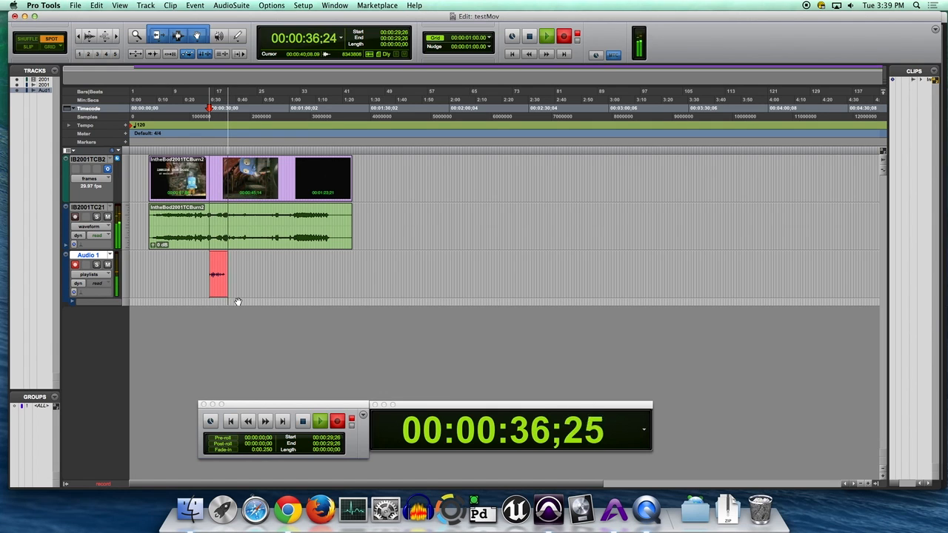
pyautogui.press('space')
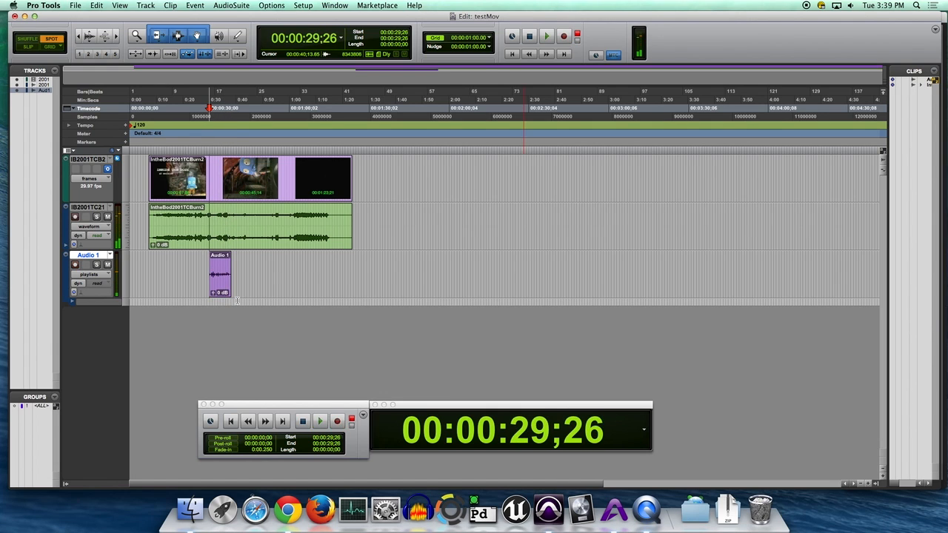
# Create a new playlist named Second Take on the Audio 1 track
pyautogui.click(111, 256)
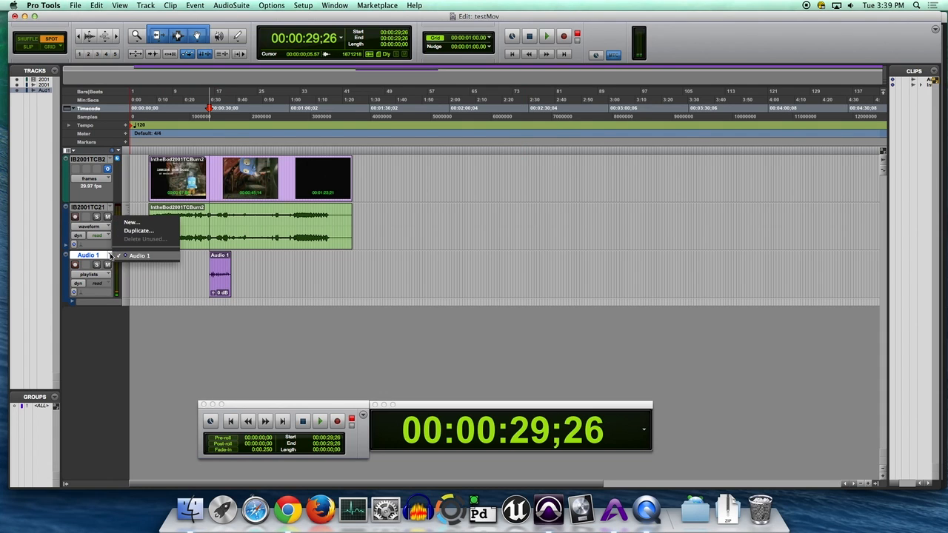
pyautogui.click(133, 223)
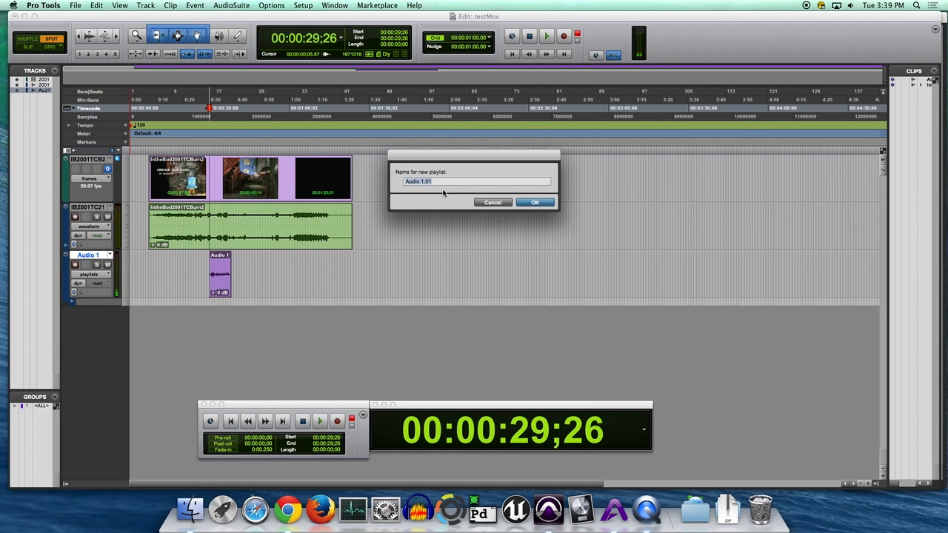
pyautogui.write('Second Take')
pyautogui.press('Return')
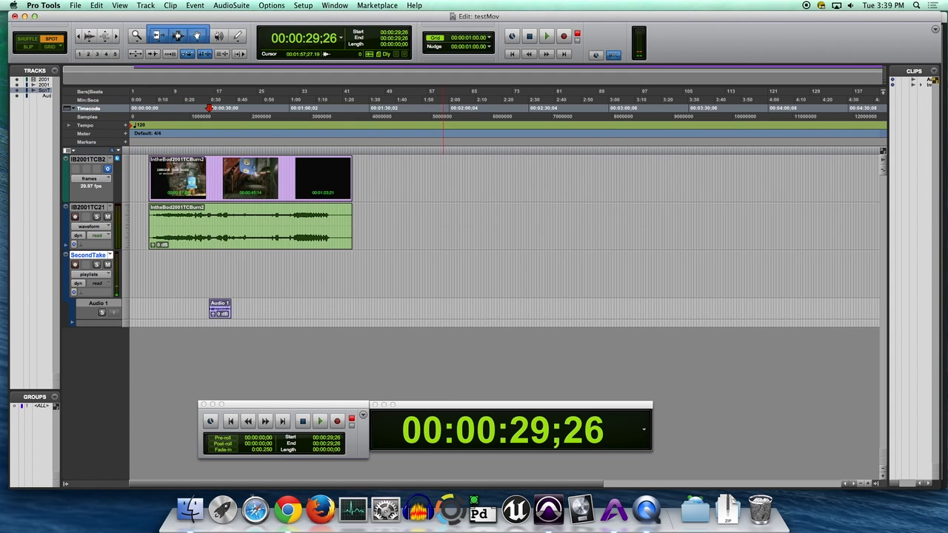
# Record another take on the Second Take playlist, starting from 00:00:29;26
pyautogui.click(564, 36)
pyautogui.click(546, 36)
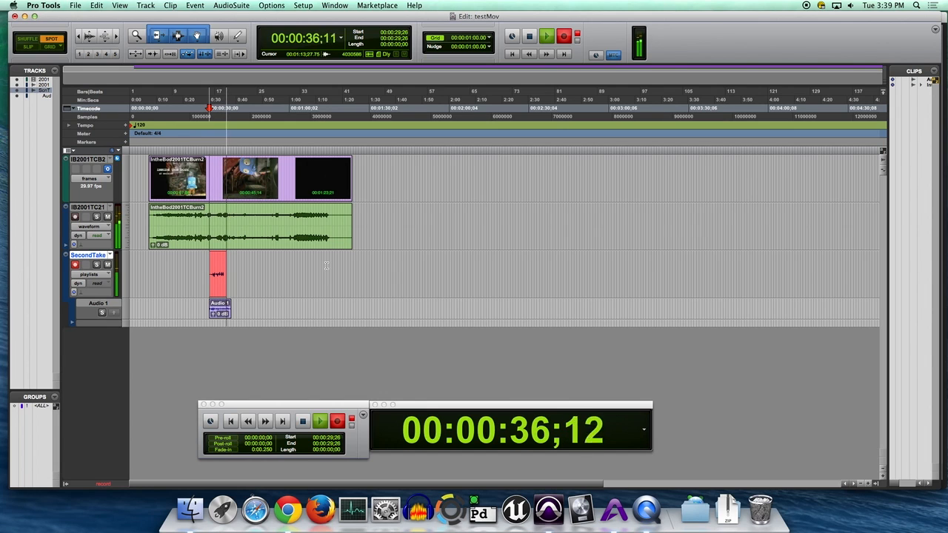
pyautogui.press('space')
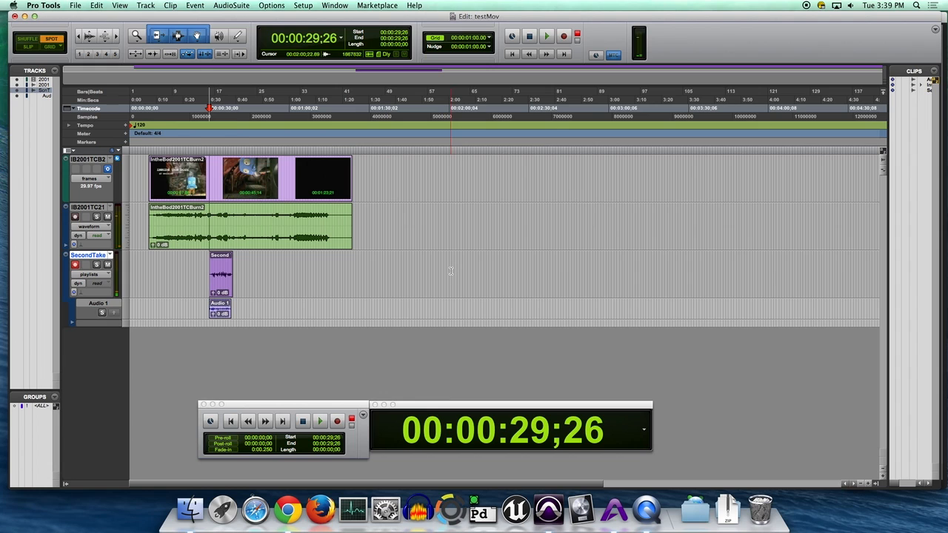
# Create a further playlist named Third Take on the same audio track
pyautogui.click(110, 256)
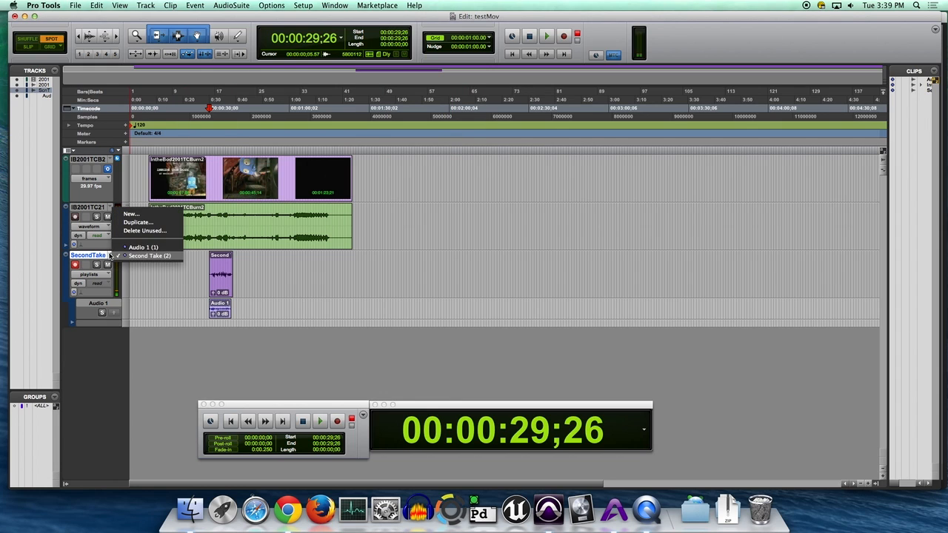
pyautogui.click(131, 213)
pyautogui.write('Third Take')
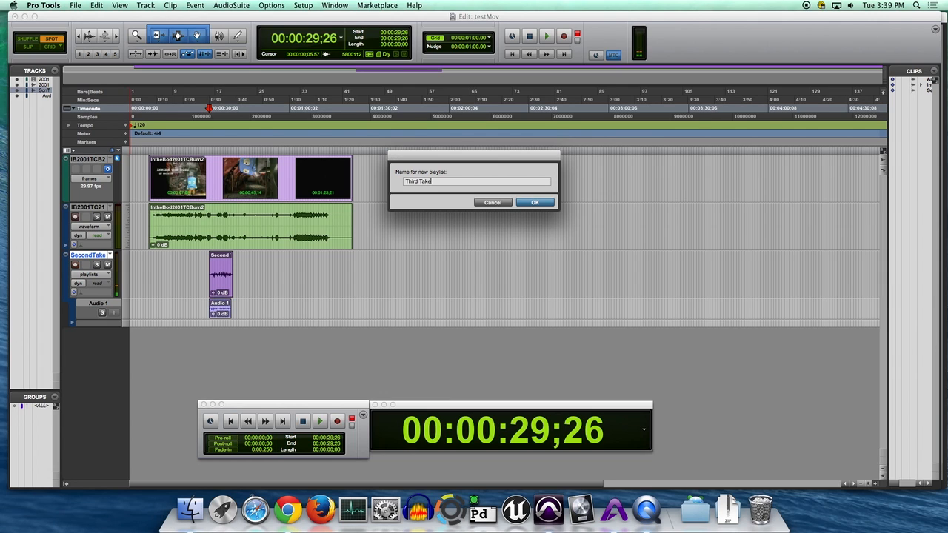
pyautogui.press('Return')
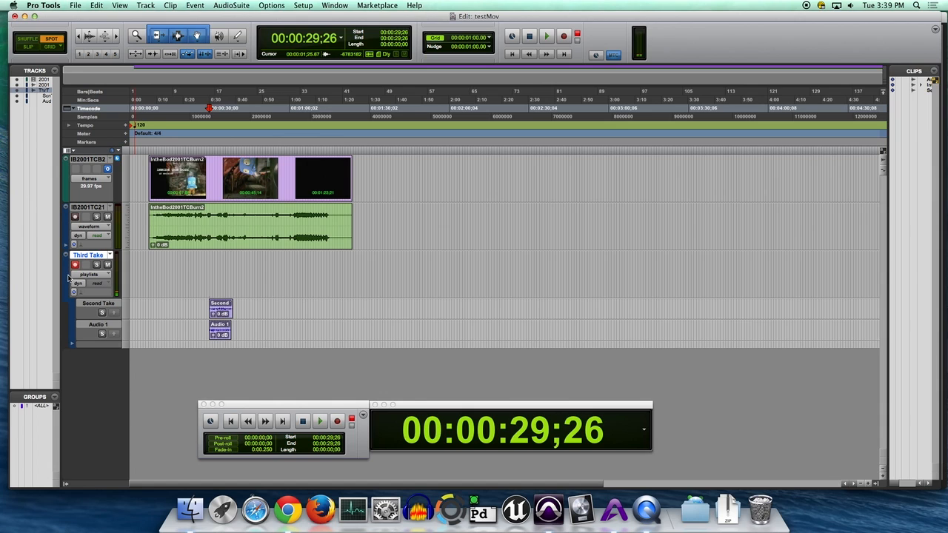
# Delete the audio track that holds the manually created playlists, including its recorded takes
pyautogui.click(98, 7)
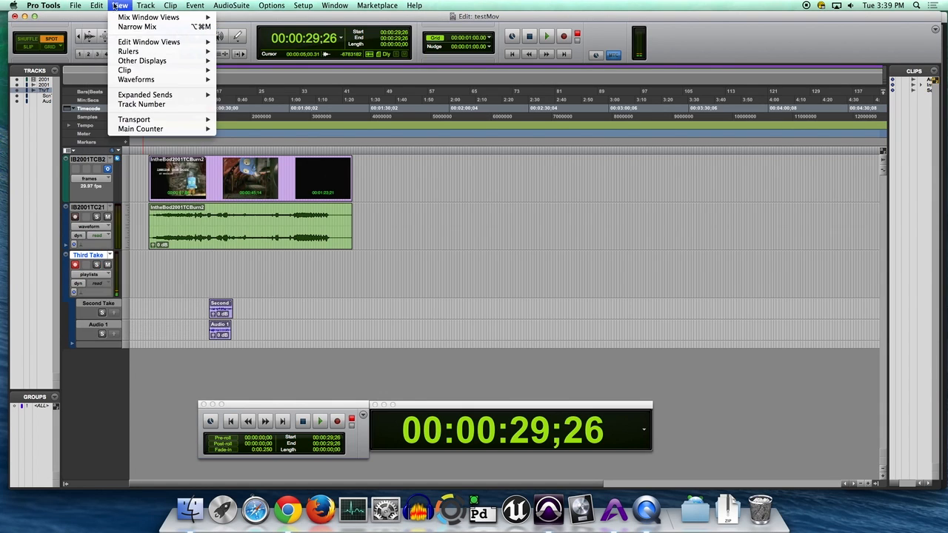
pyautogui.moveTo(146, 6)
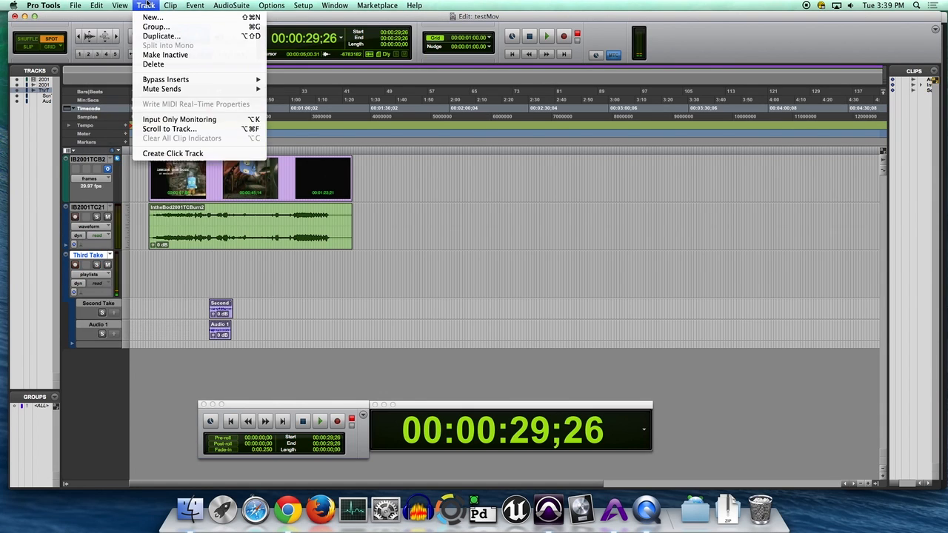
pyautogui.click(163, 64)
pyautogui.click(551, 214)
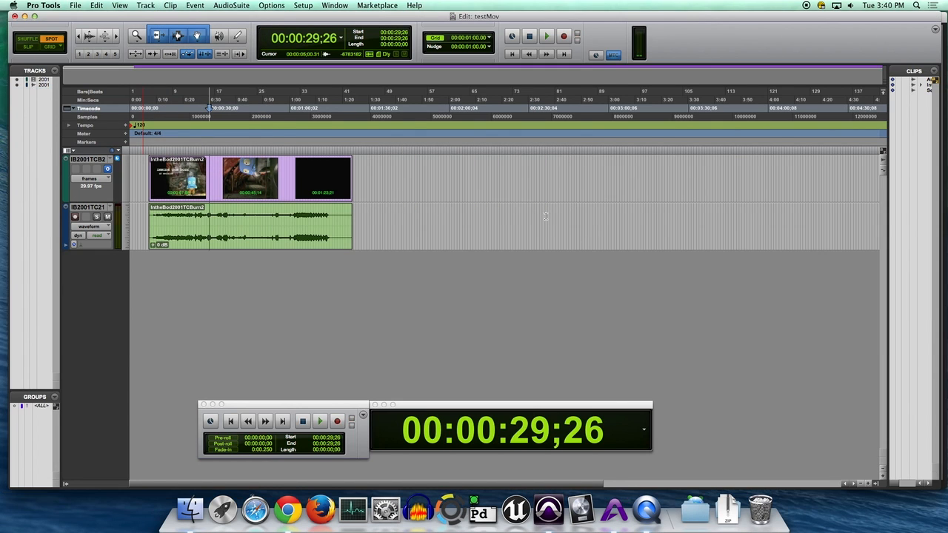
# Add one taller mono audio track below the movie audio and name it ADR - Voice Lead
pyautogui.press('super+shift+n')
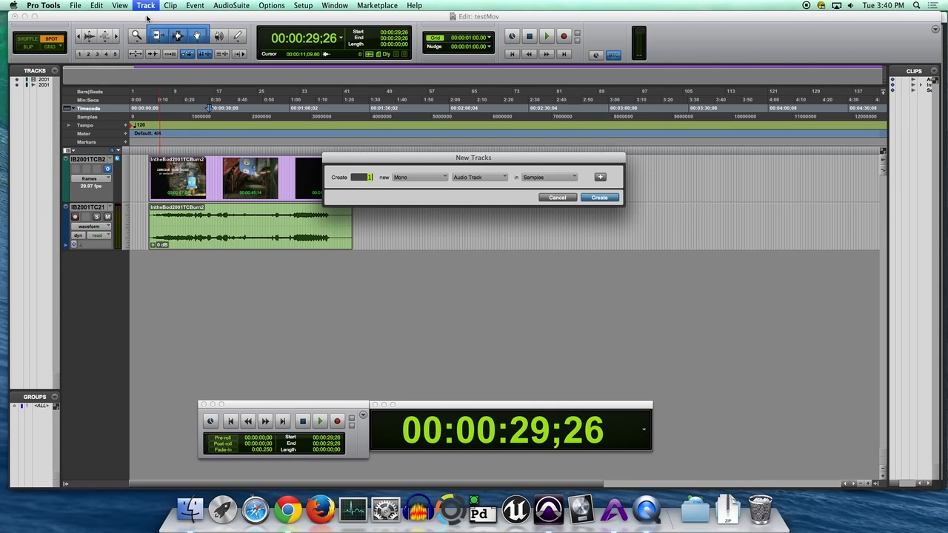
pyautogui.press('Return')
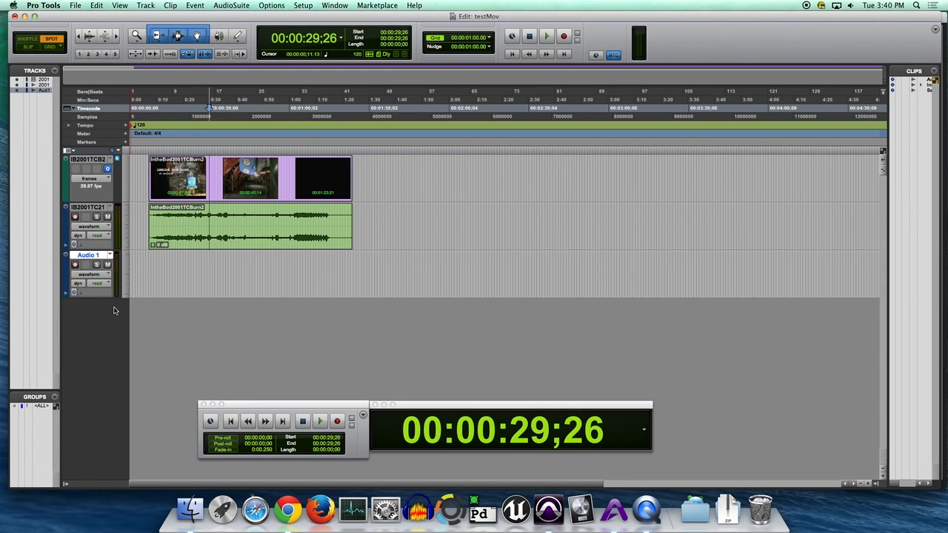
pyautogui.moveTo(116, 303); pyautogui.dragTo(116, 326)
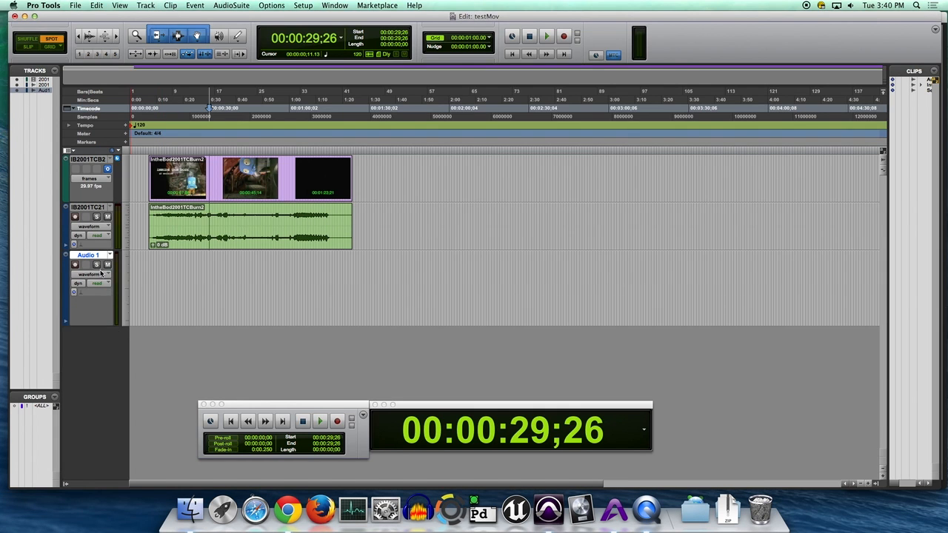
pyautogui.doubleClick(89, 255)
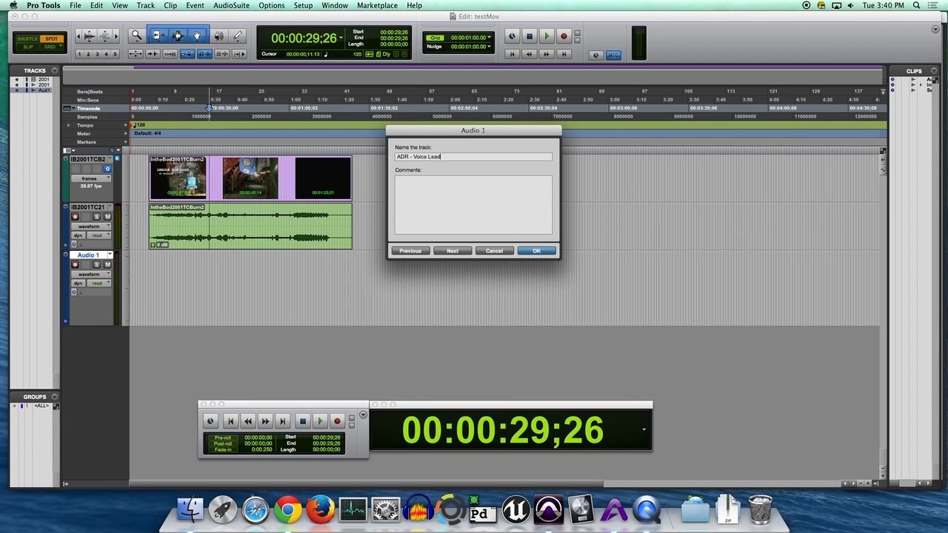
pyautogui.press('Return')
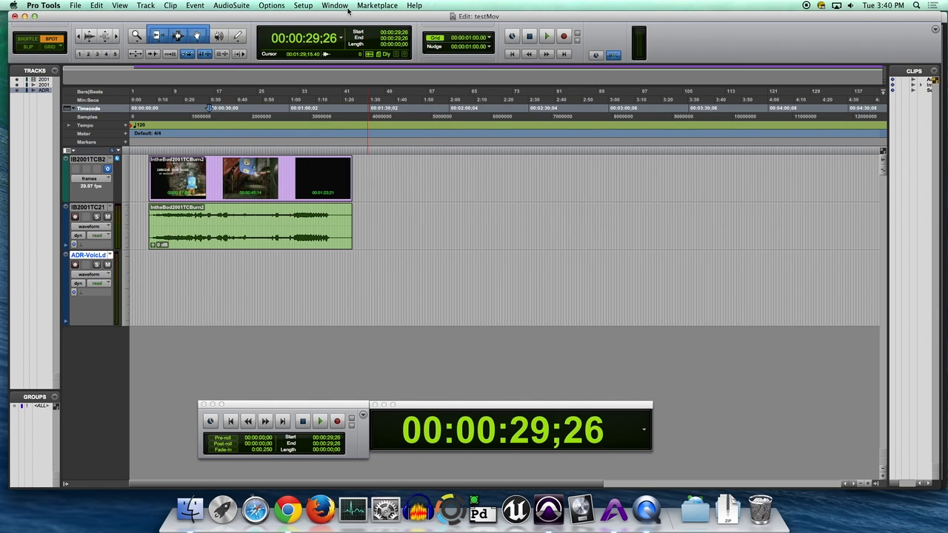
# Check the Operation preference for automatically creating new playlists when loop recording
pyautogui.click(303, 6)
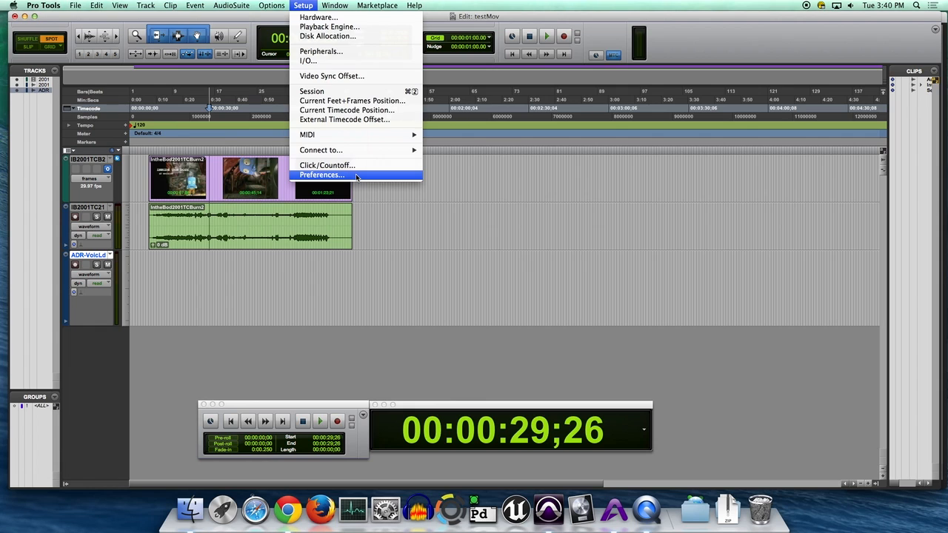
pyautogui.click(356, 176)
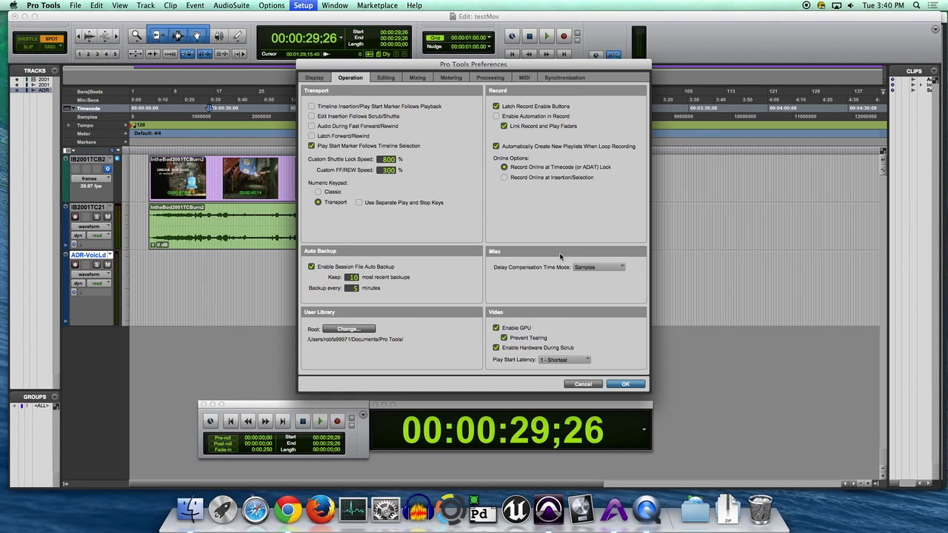
pyautogui.click(625, 384)
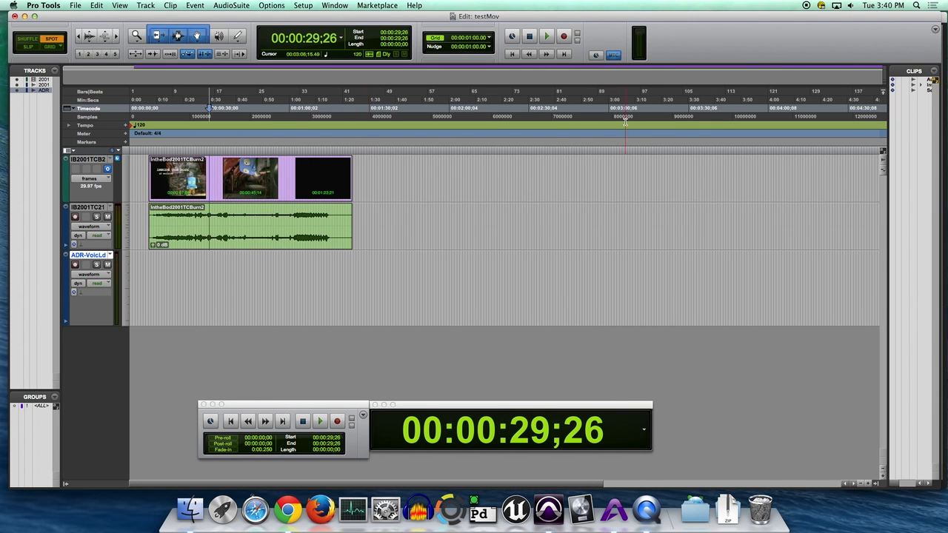
# Arm the ADR - Voice Lead track in loop record mode and select the timeline range 00:00:33;28 to 00:01:05;17
pyautogui.click(564, 37)
pyautogui.click(75, 265)
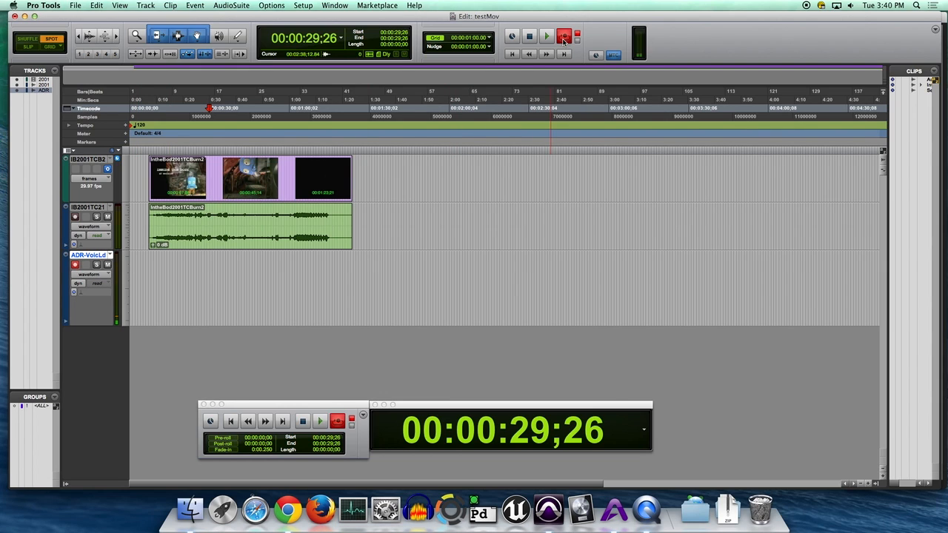
pyautogui.click(210, 141)
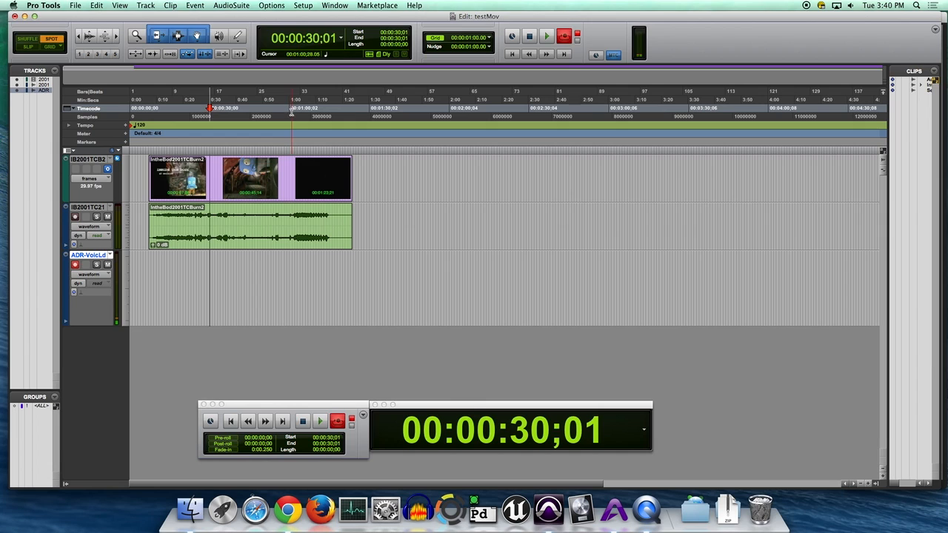
pyautogui.click(289, 114)
pyautogui.moveTo(220, 113); pyautogui.dragTo(303, 114)
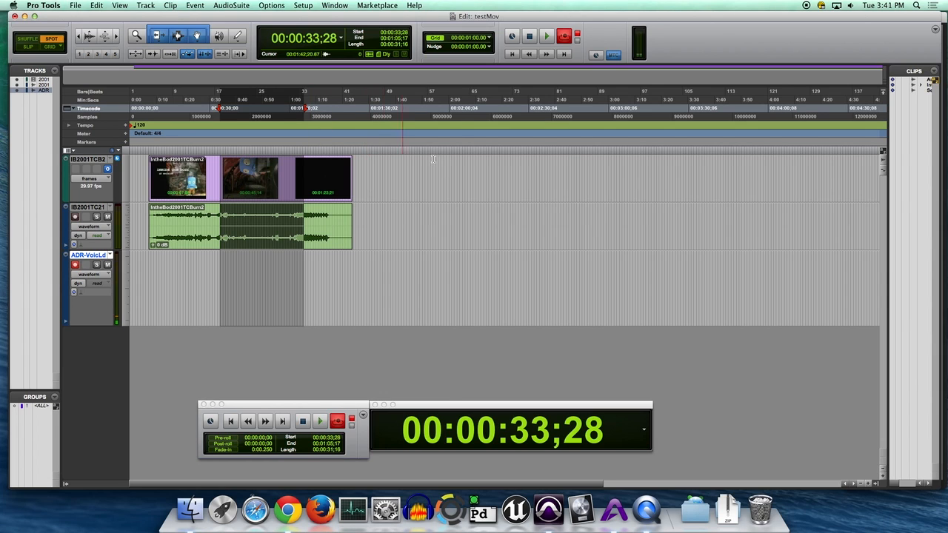
# Loop-record voice takes over the selected range with the Video window shown for picture reference
pyautogui.click(545, 38)
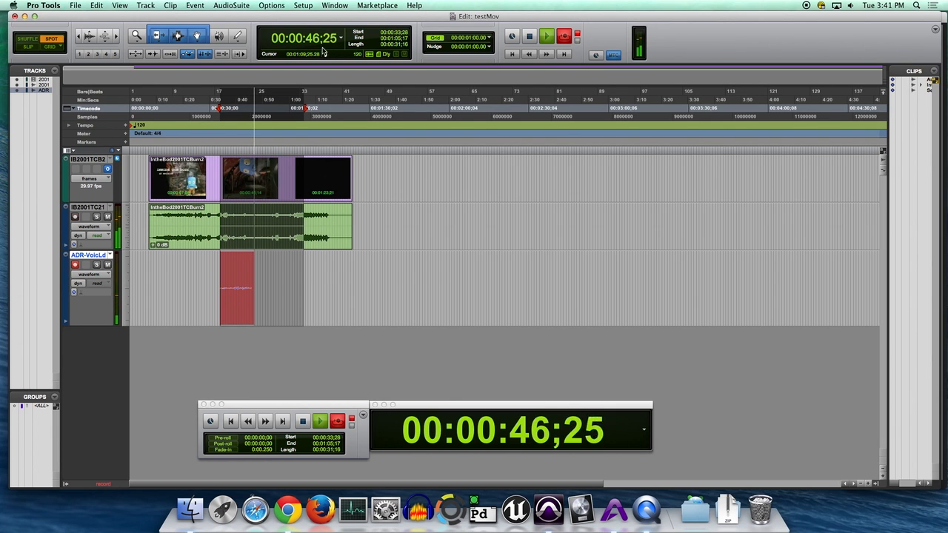
pyautogui.click(335, 6)
pyautogui.click(385, 213)
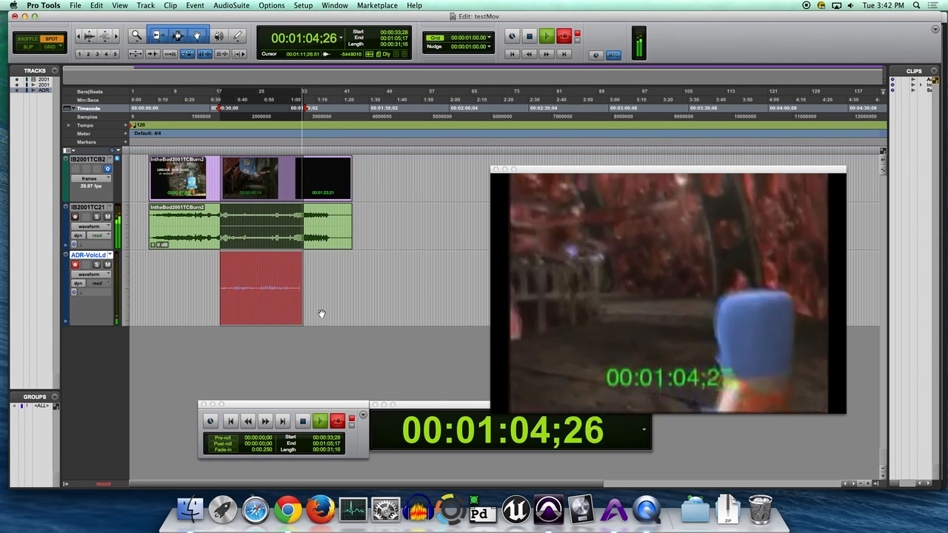
pyautogui.press('space')
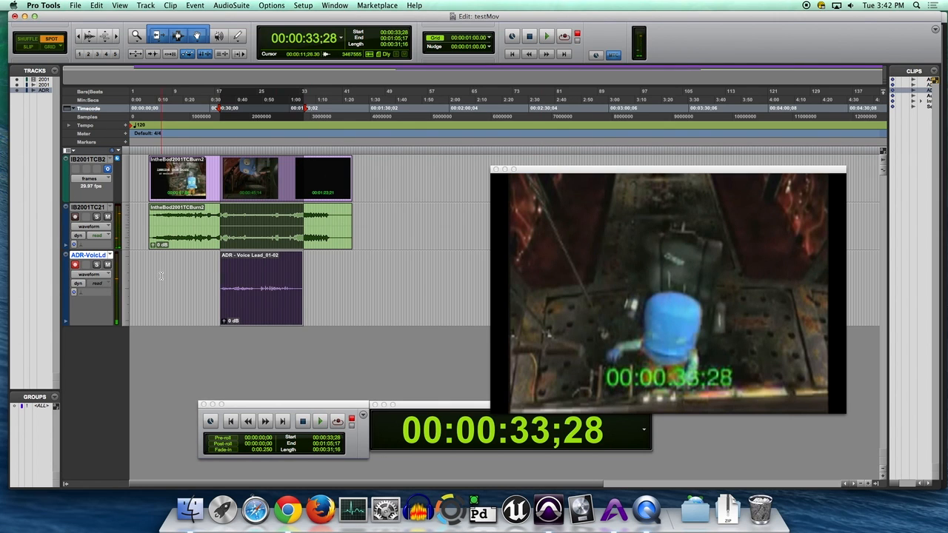
# Switch the ADR - Voice Lead track to playlists view, leaving the clips at their current positions
pyautogui.click(105, 277)
pyautogui.click(128, 246)
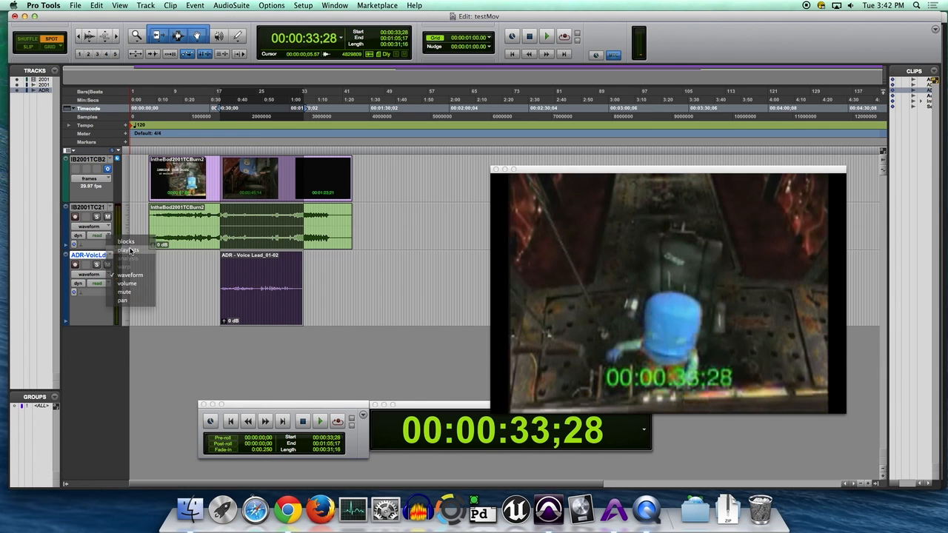
pyautogui.click(273, 341)
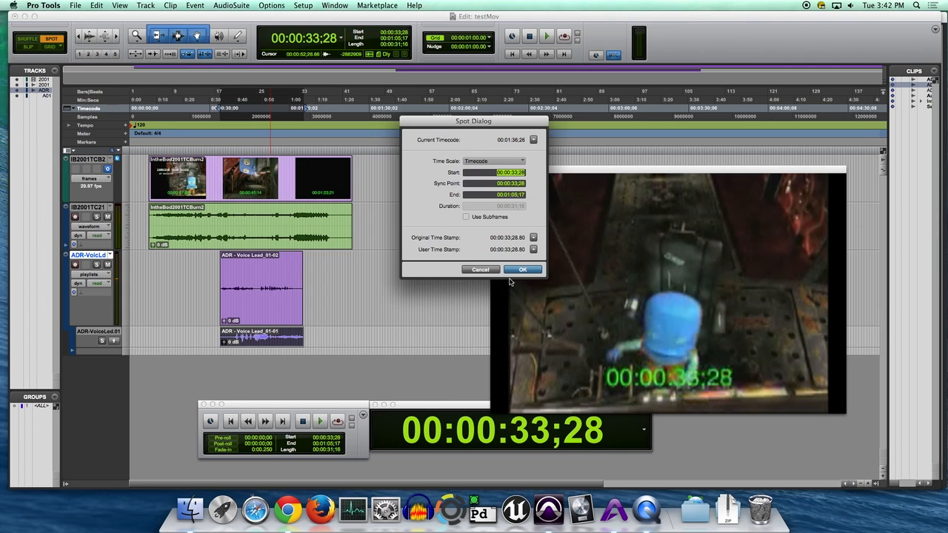
pyautogui.click(482, 269)
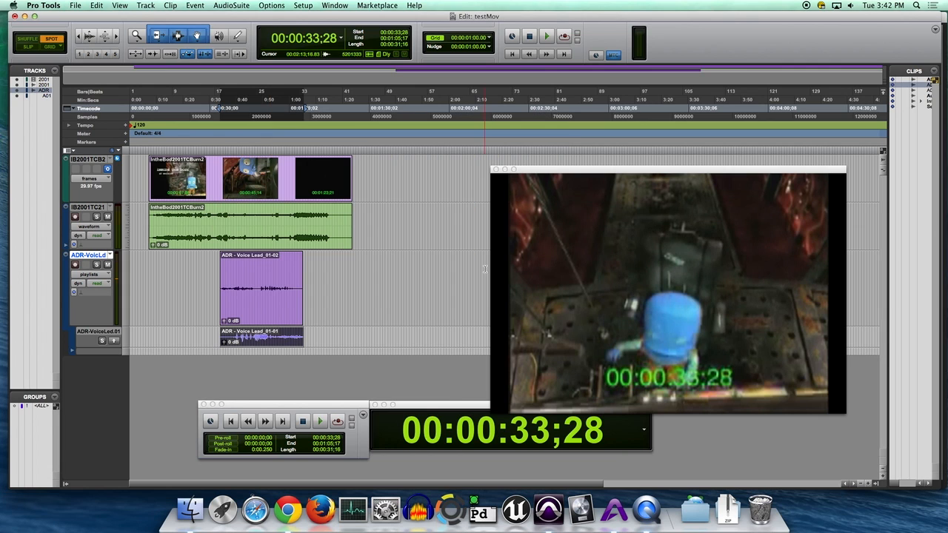
# Copy the ADR - Voice Lead_01-01 take from the alternate playlist to the main playlist and set the edit mode to Slip
pyautogui.click(115, 341)
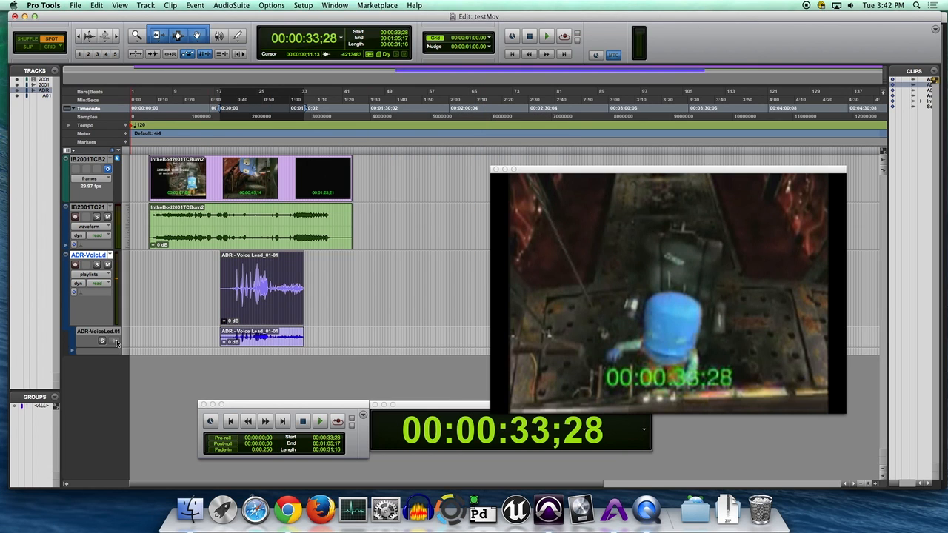
pyautogui.click(260, 340)
pyautogui.click(480, 269)
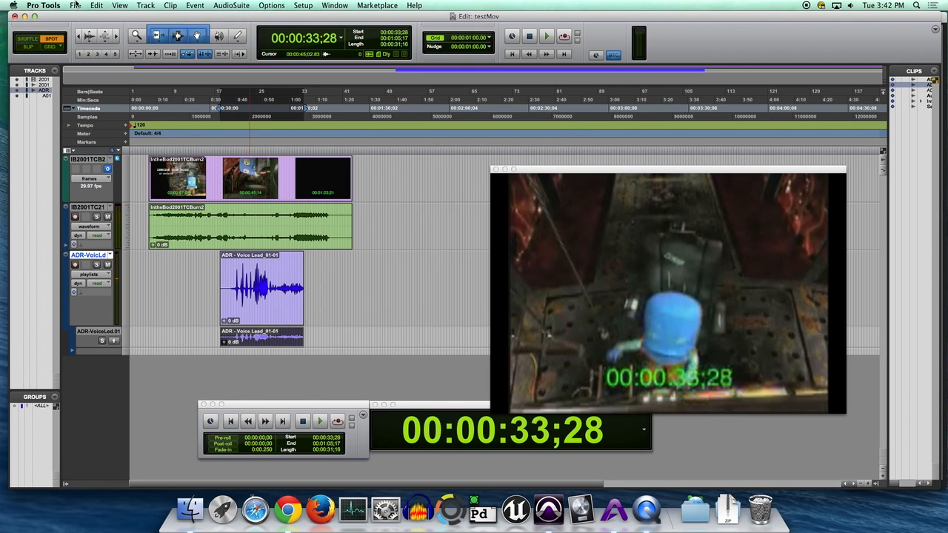
pyautogui.press('F2')
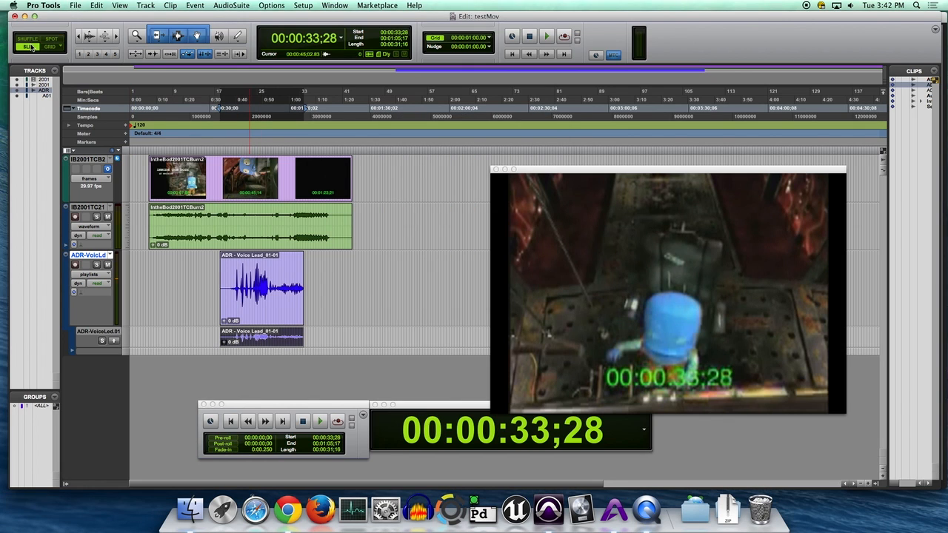
# Solo the ADR-VoiceLed.01 playlist and promote its take to the main playlist, with the Video window closed
pyautogui.click(102, 342)
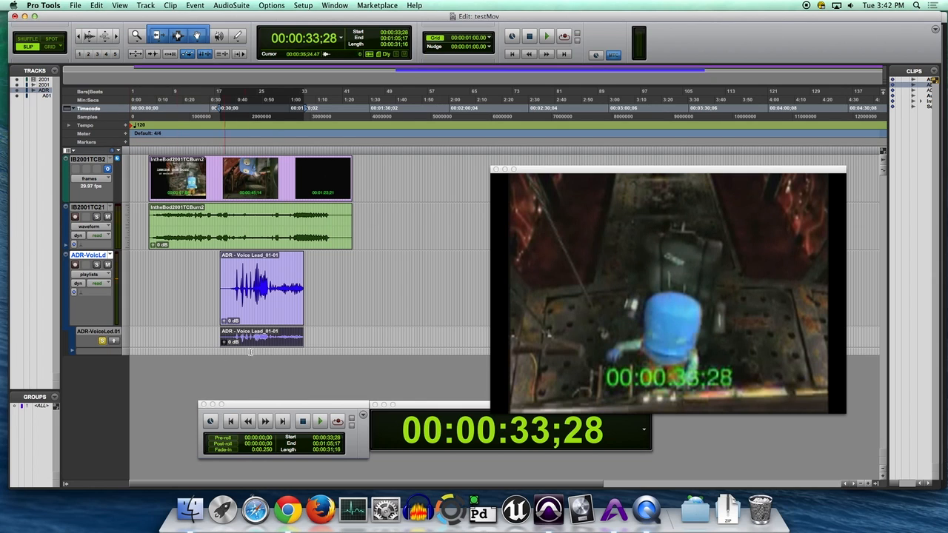
pyautogui.click(115, 342)
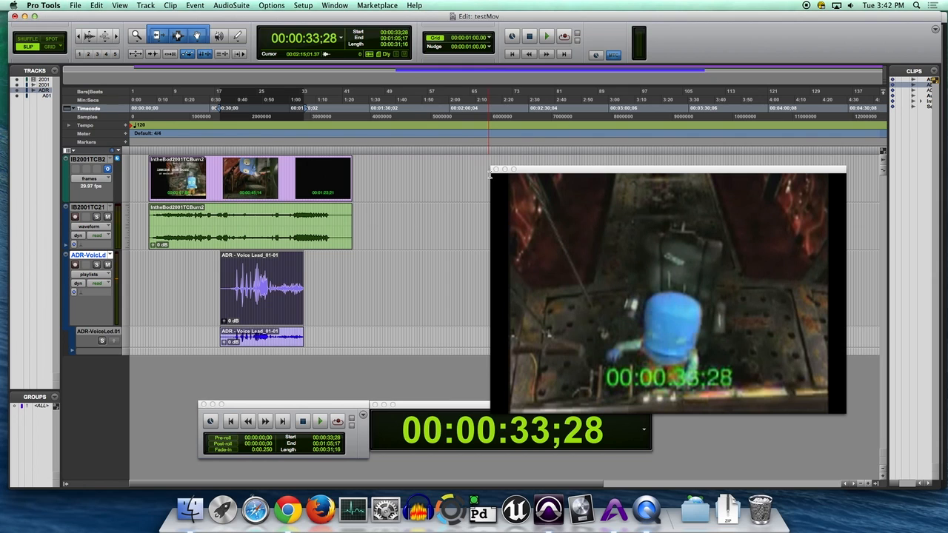
pyautogui.click(495, 170)
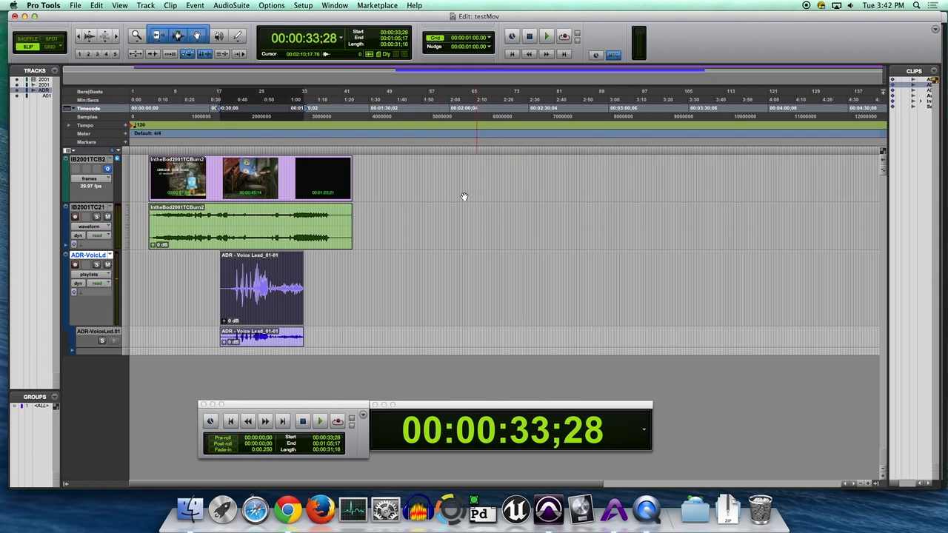